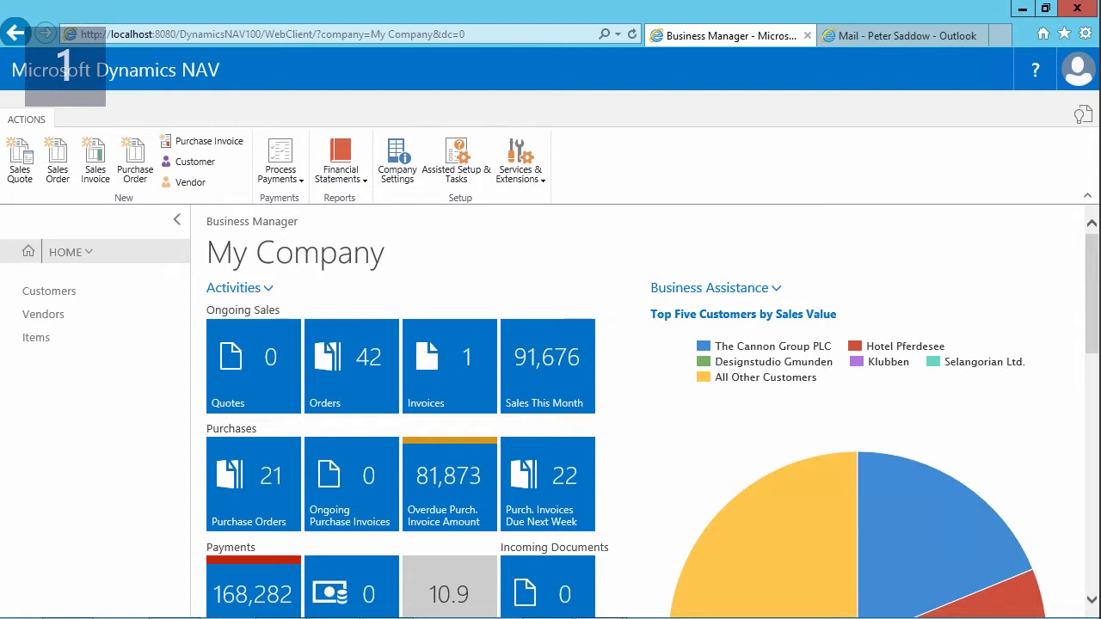
Step: Open the document layouts of the customer Selangorian Ltd. from its customer card
left_click(52, 292)
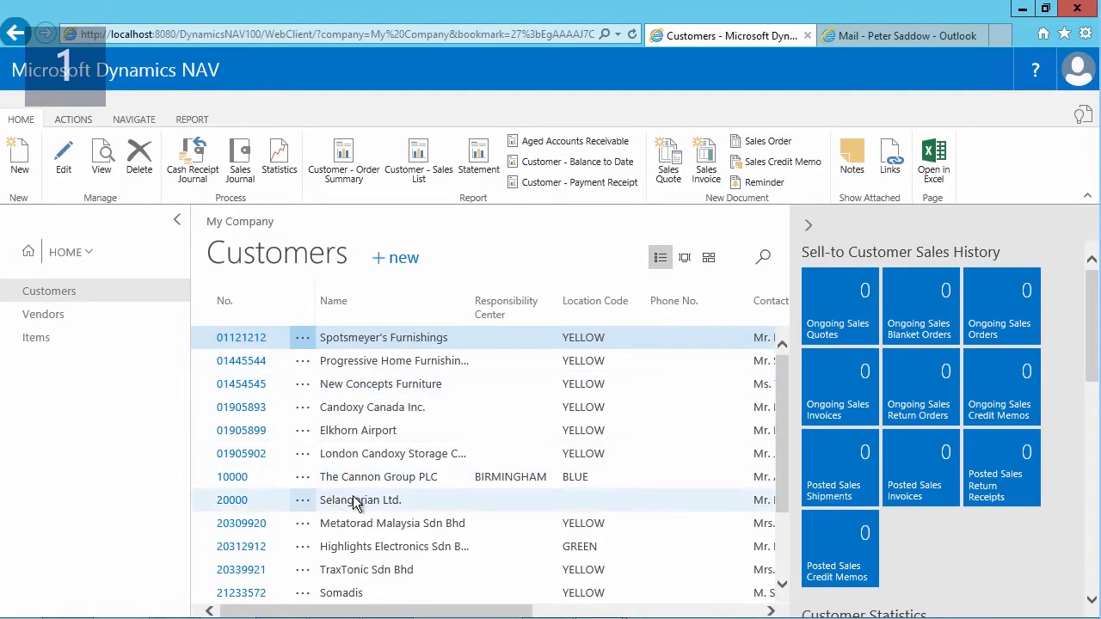
left_click(223, 506)
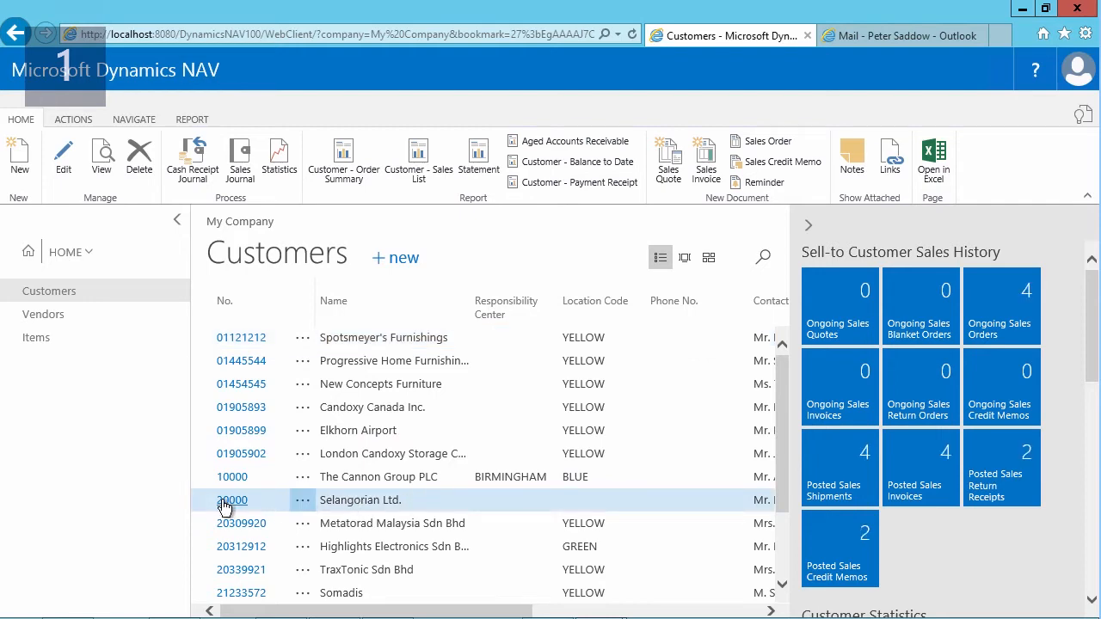
left_click(225, 503)
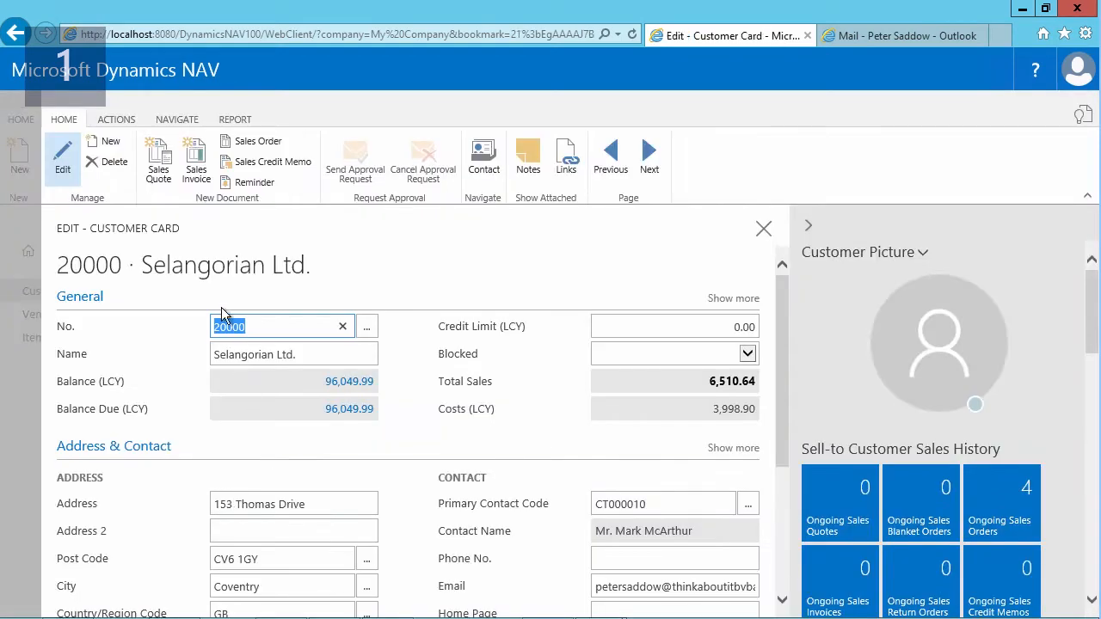
left_click(178, 120)
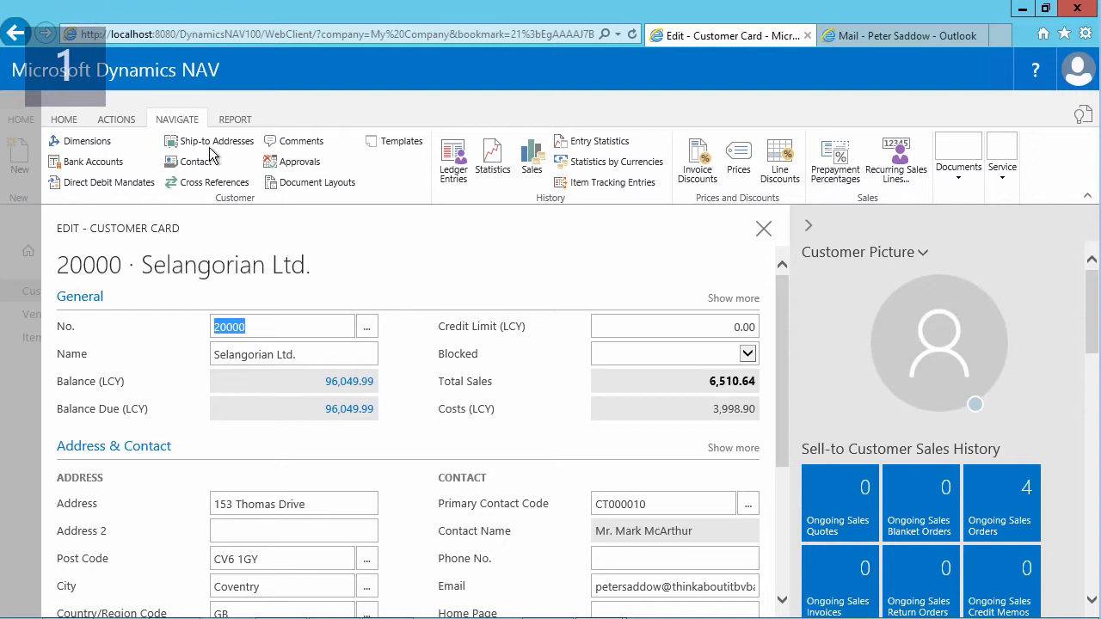
left_click(313, 183)
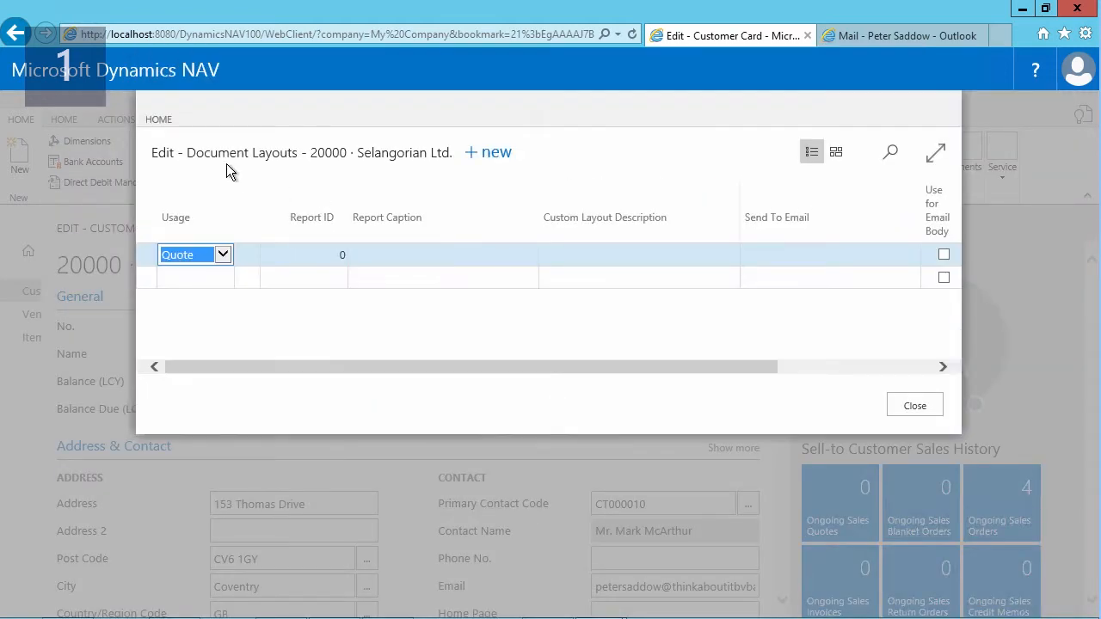
Step: Add a document layout line for Selangorian Ltd. with usage Invoice and report ID 1306
left_click(223, 255)
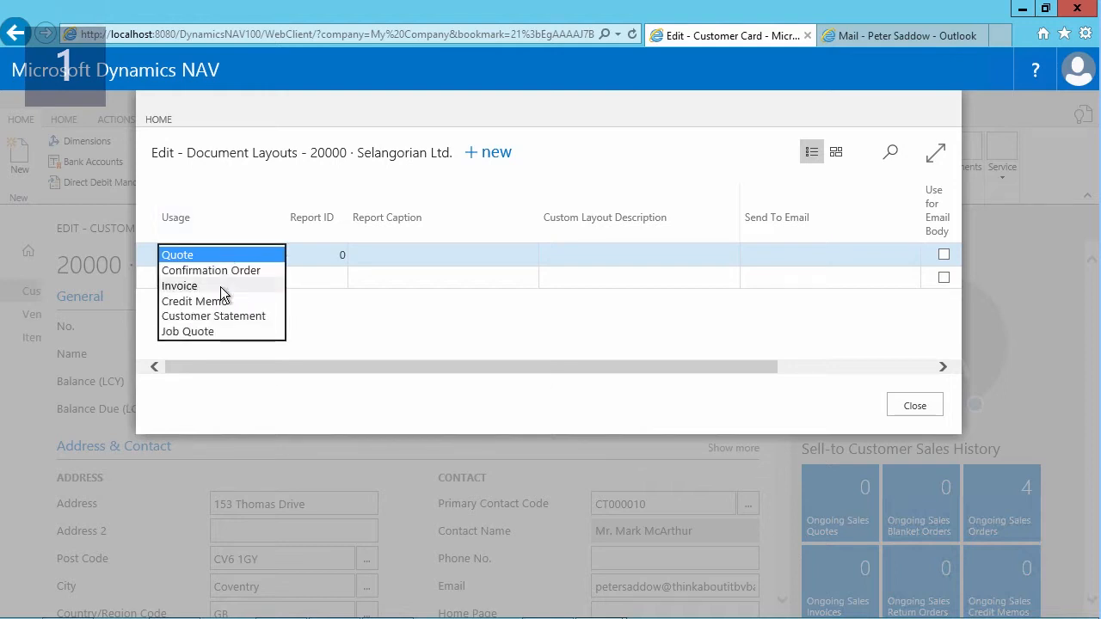
left_click(224, 286)
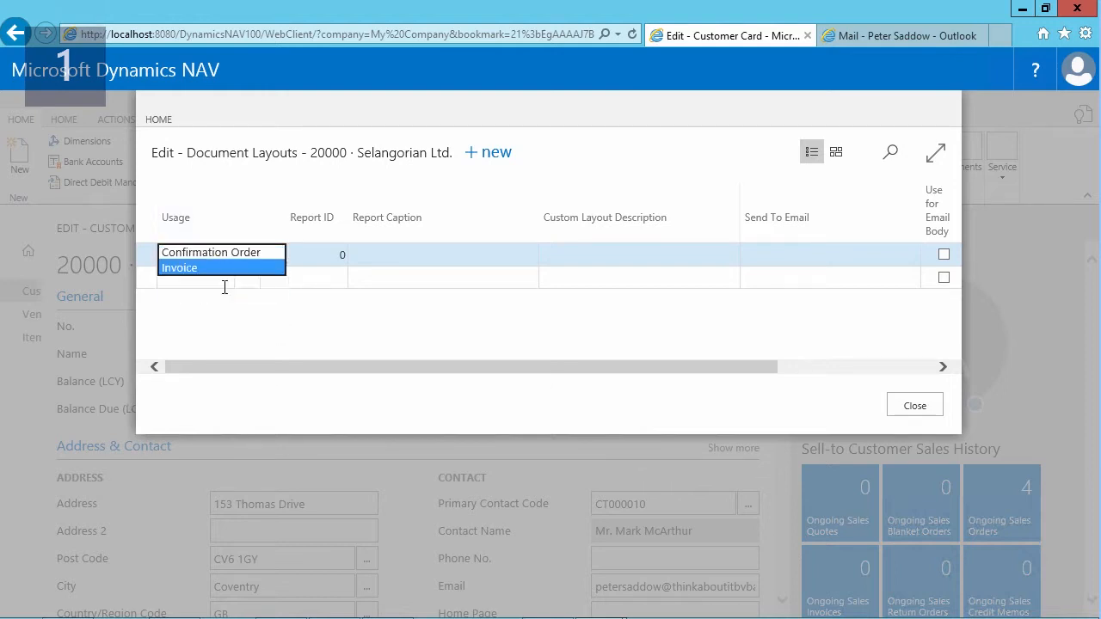
left_click(295, 249)
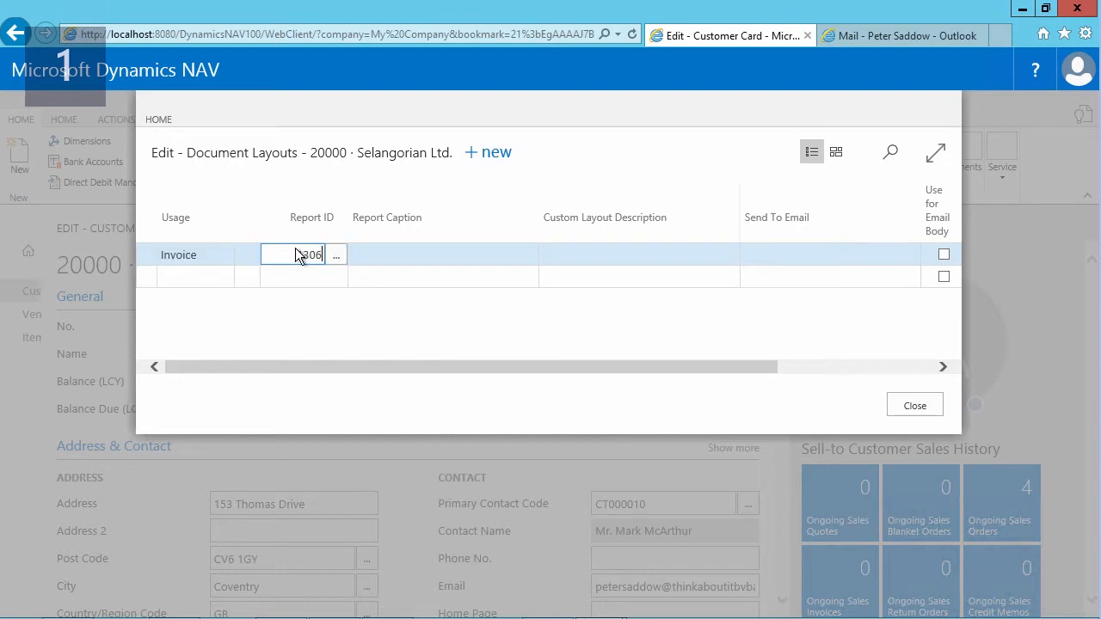
key("Tab")
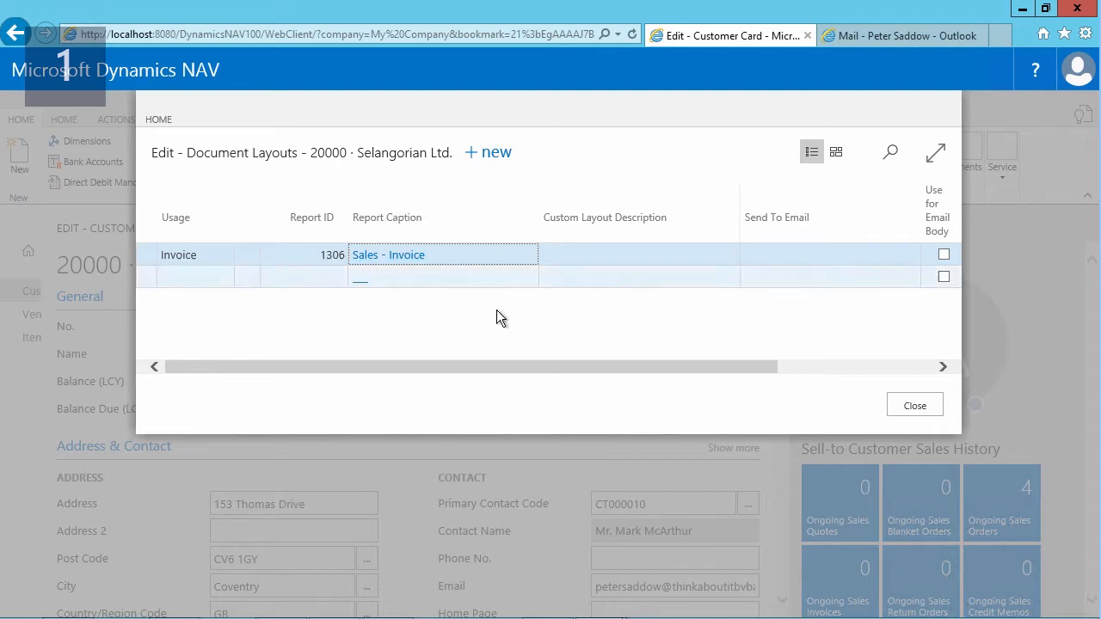
Step: Try to assign the Red - Email Body layout as the invoice line's email body layout
left_click(806, 256)
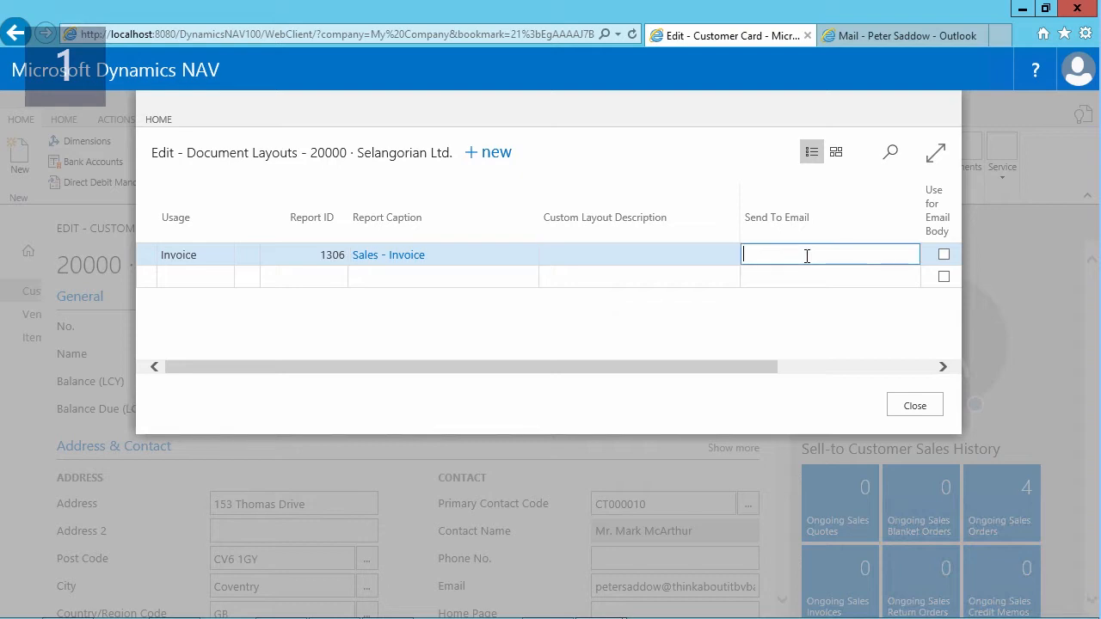
left_click(817, 365)
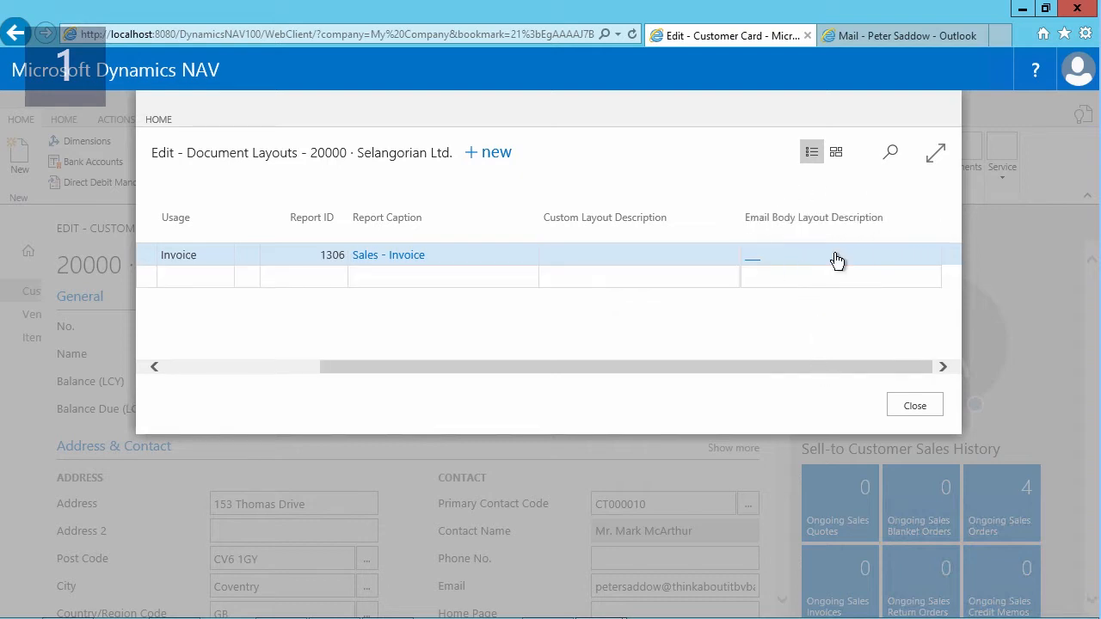
left_click(837, 260)
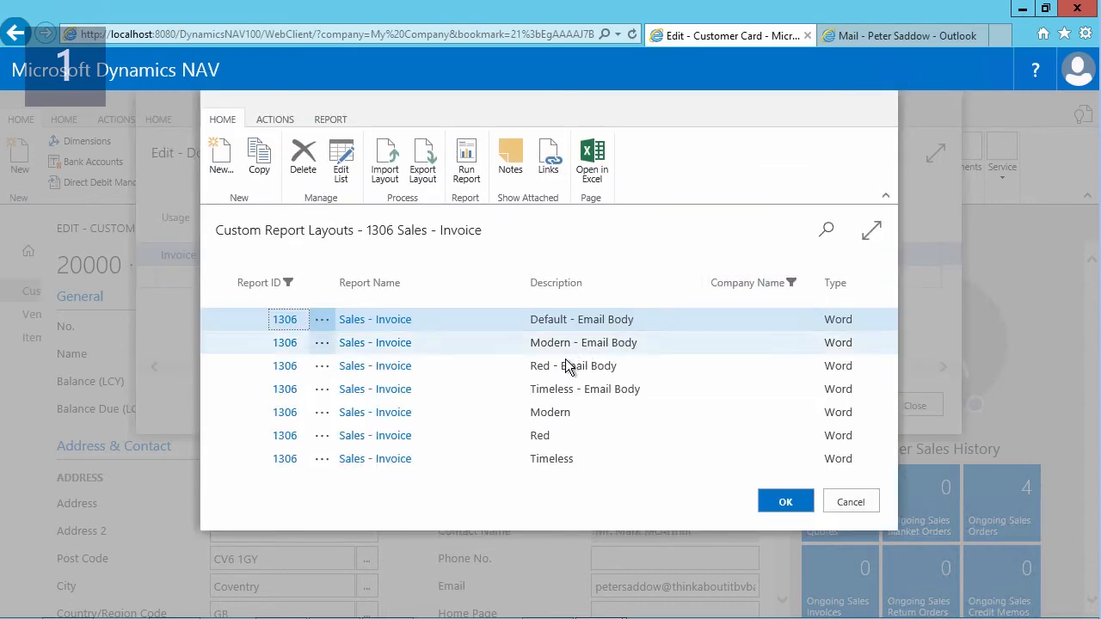
left_click(553, 366)
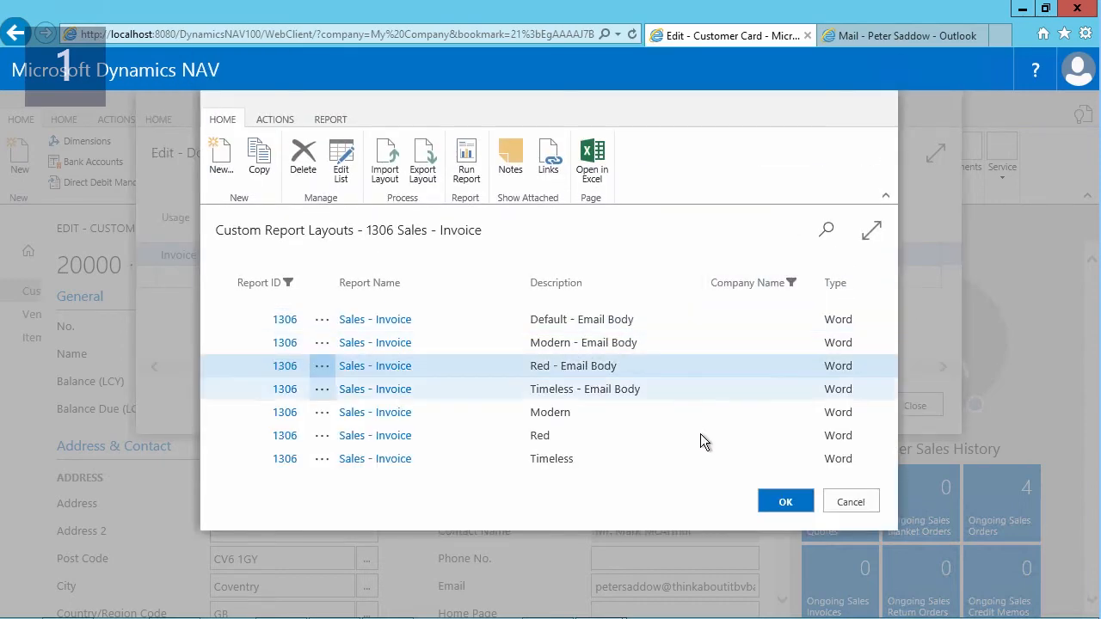
left_click(769, 501)
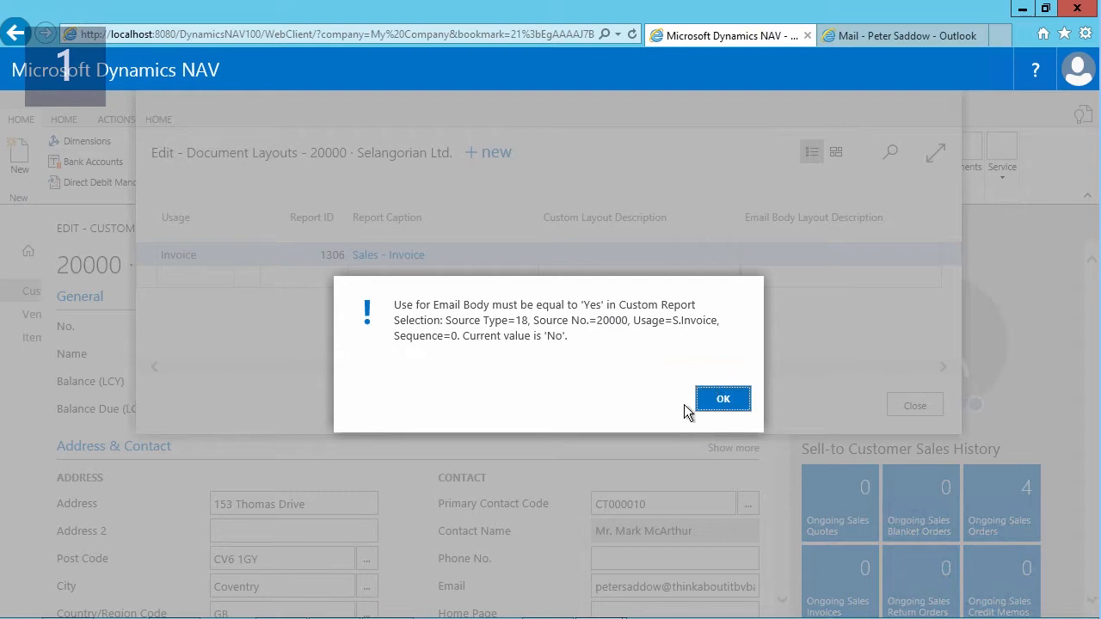
left_click(722, 398)
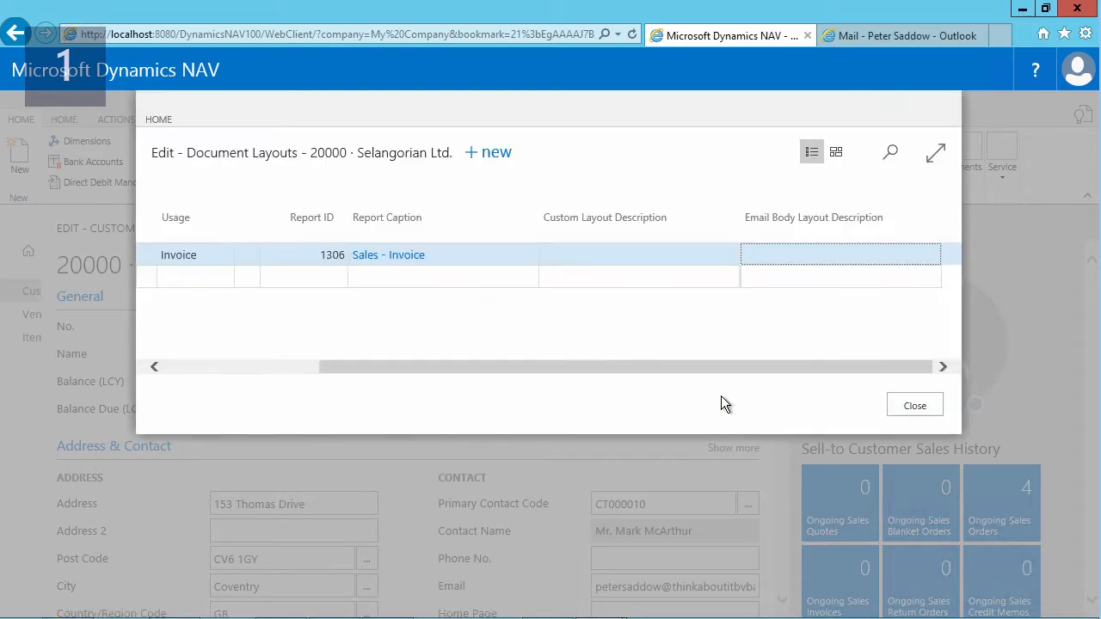
Step: Enable Use for Email Body on the invoice line and assign Red - Email Body as its email body layout
left_click(154, 367)
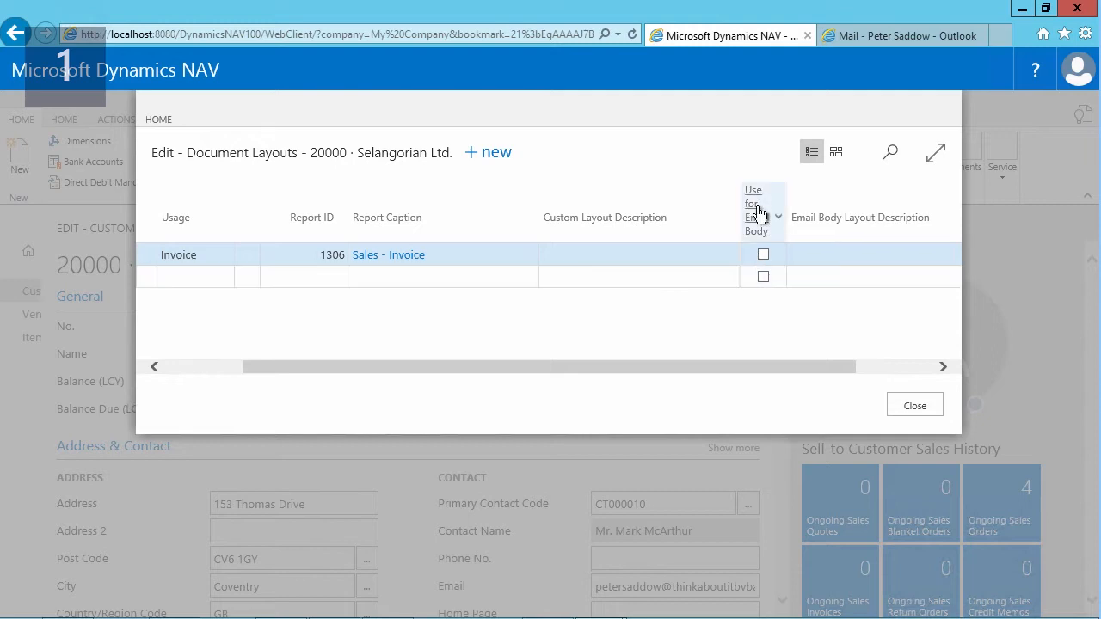
left_click(887, 259)
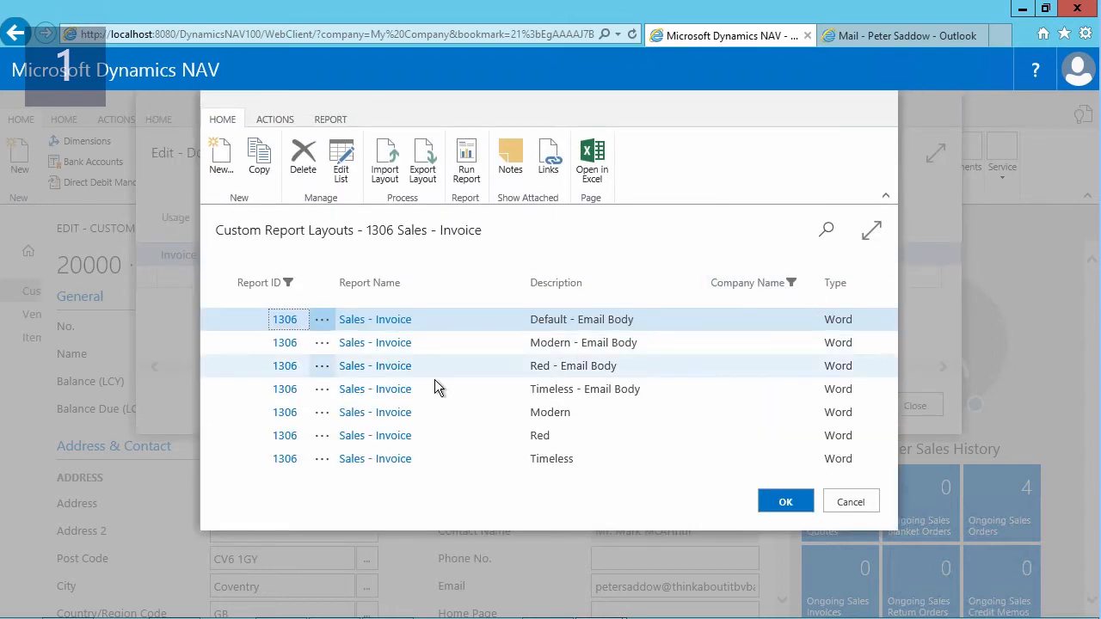
left_click(514, 368)
left_click(785, 502)
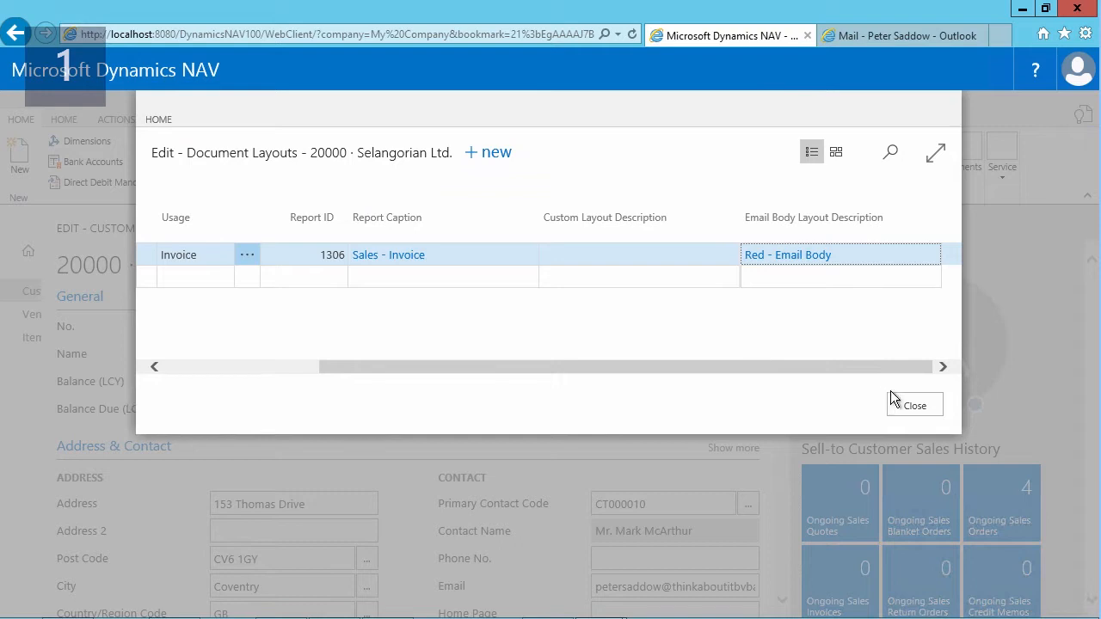
left_click(911, 406)
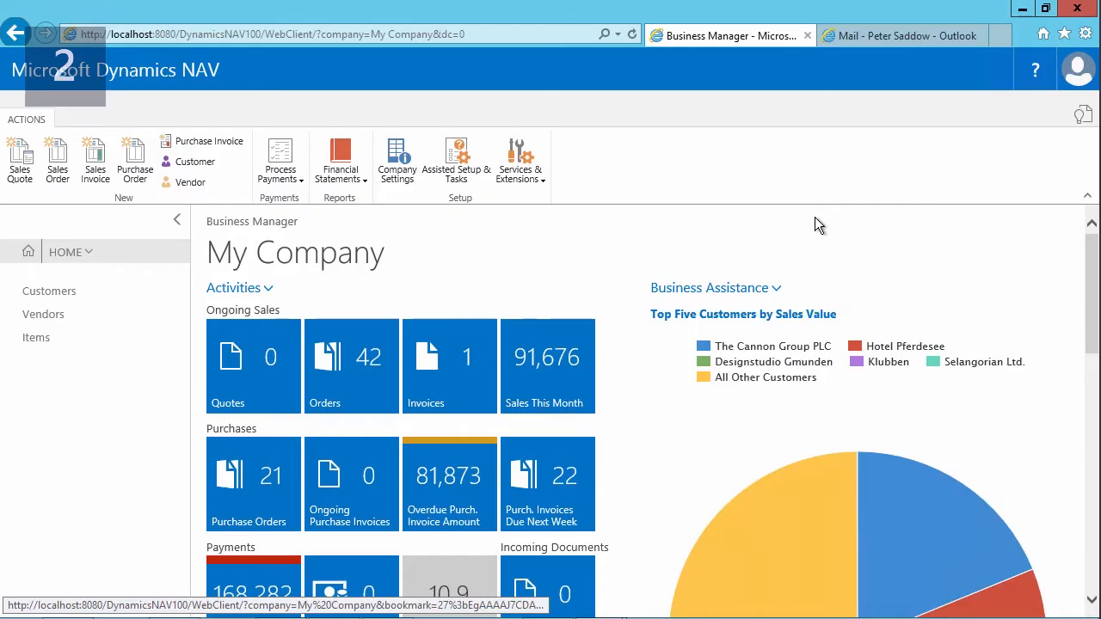
Step: Open the posted sales invoices and select the Selangorian Ltd. invoice due 2/5/2018
left_click(55, 261)
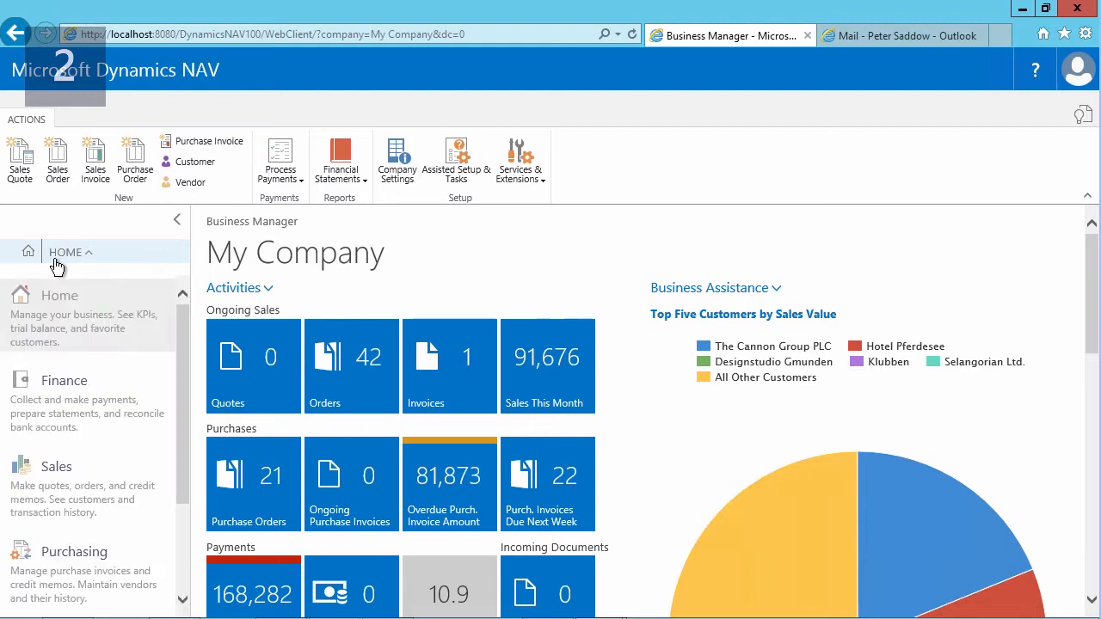
left_click(65, 484)
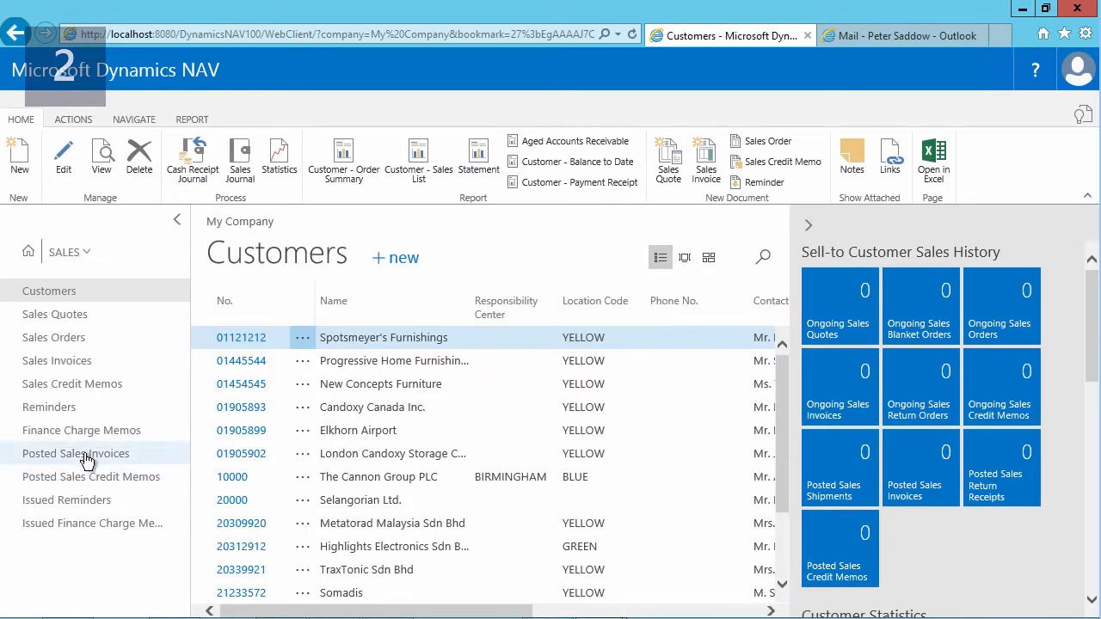
left_click(86, 460)
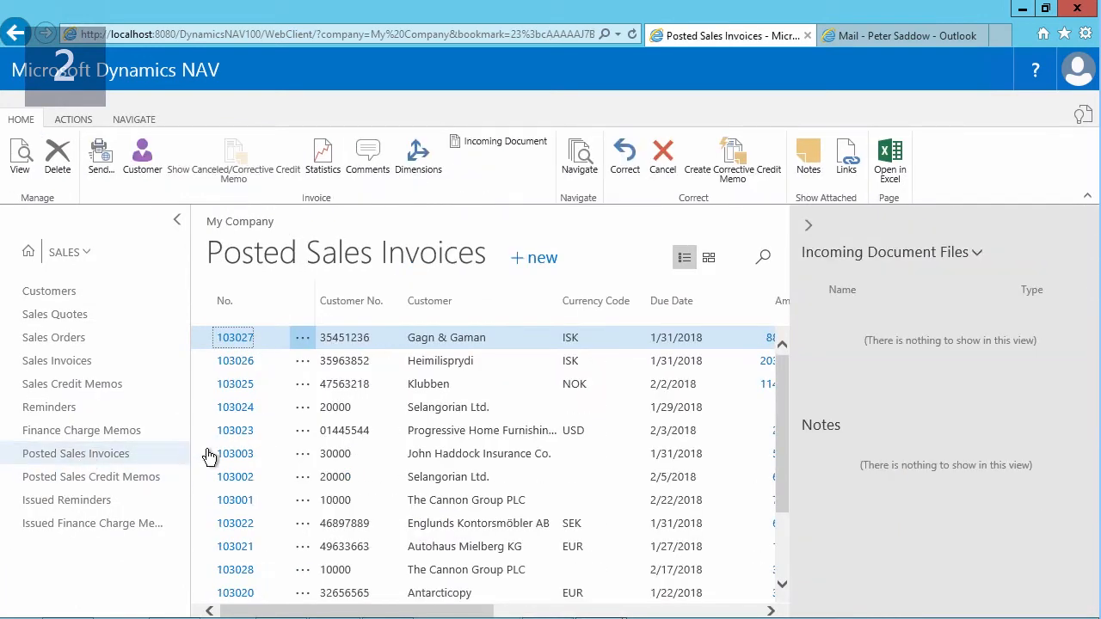
left_click(430, 480)
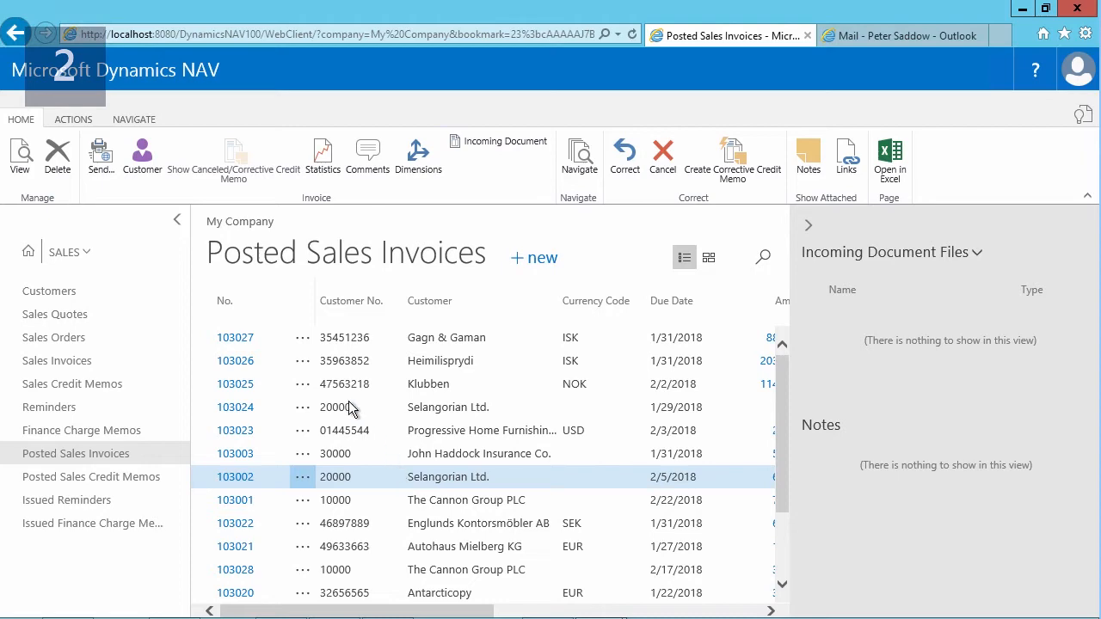
Step: Prepare the selected invoice for emailing with Prompt for Settings and a PDF attachment, leaving Disk and Electronic Document at No
left_click(95, 159)
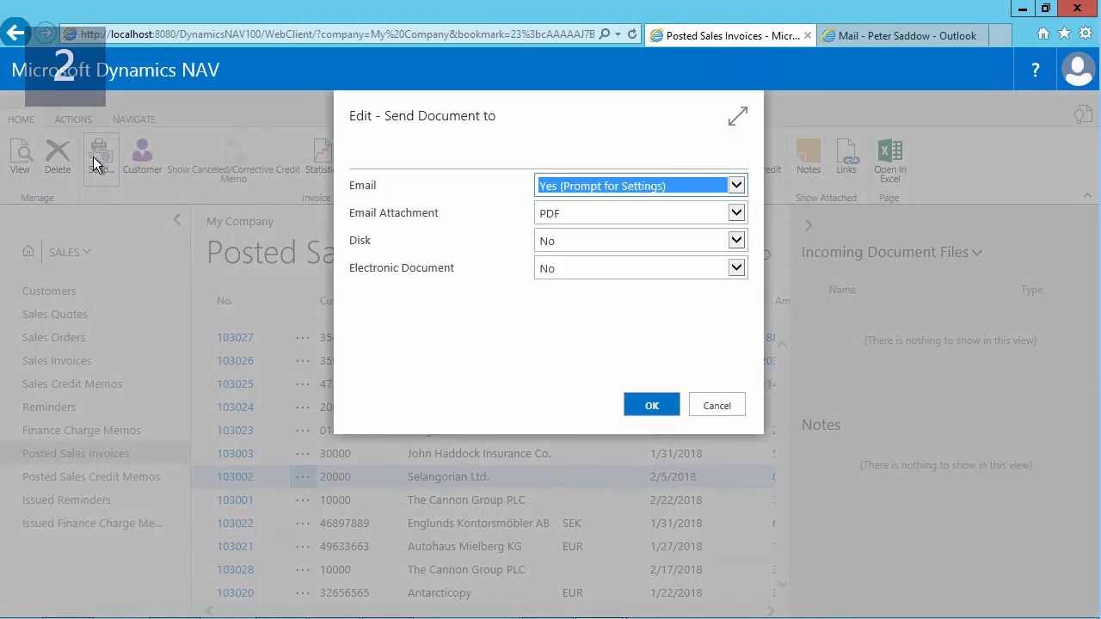
left_click(658, 186)
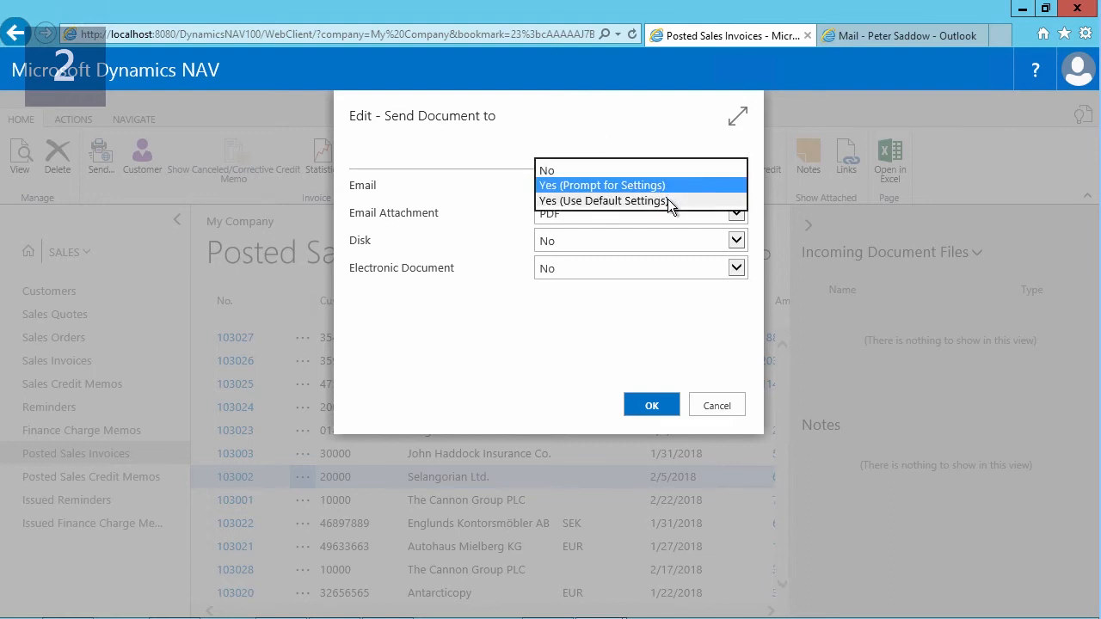
left_click(481, 219)
left_click(732, 217)
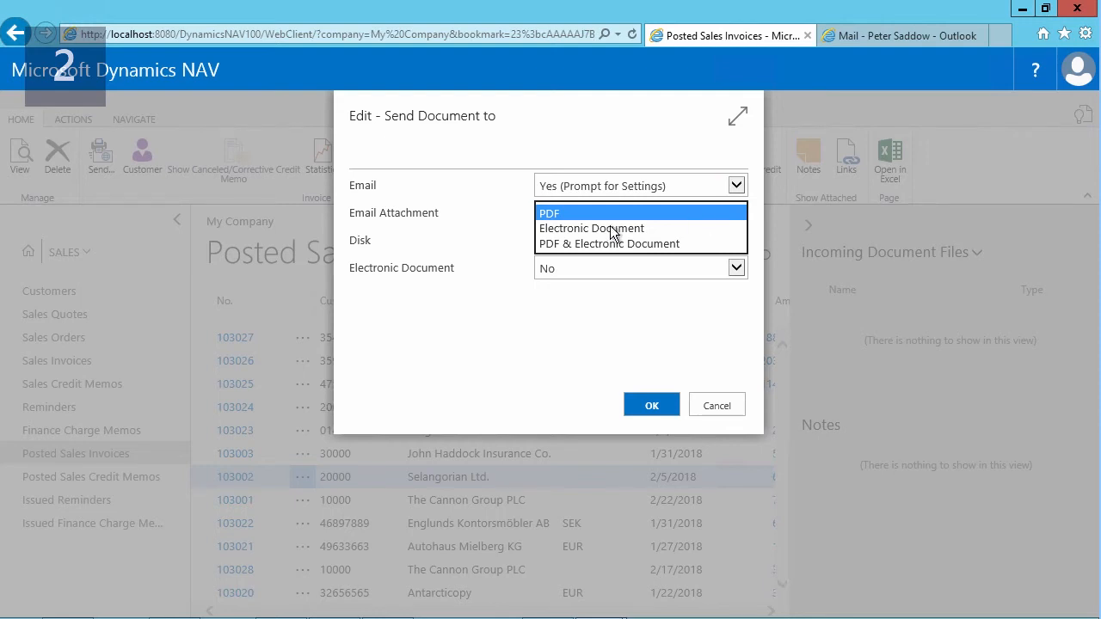
left_click(557, 256)
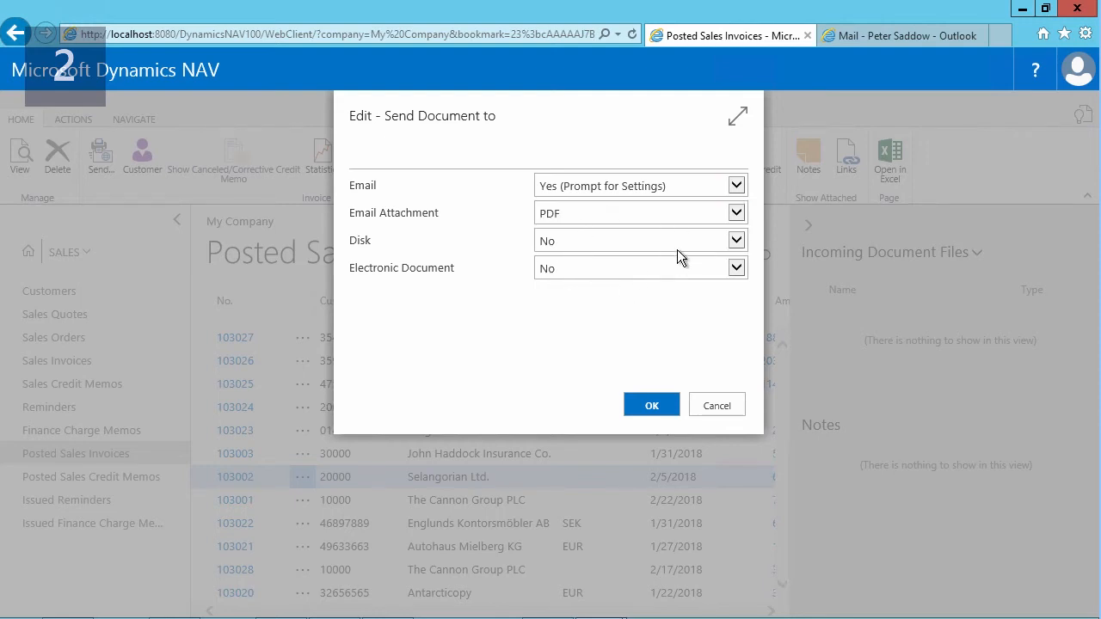
left_click(734, 241)
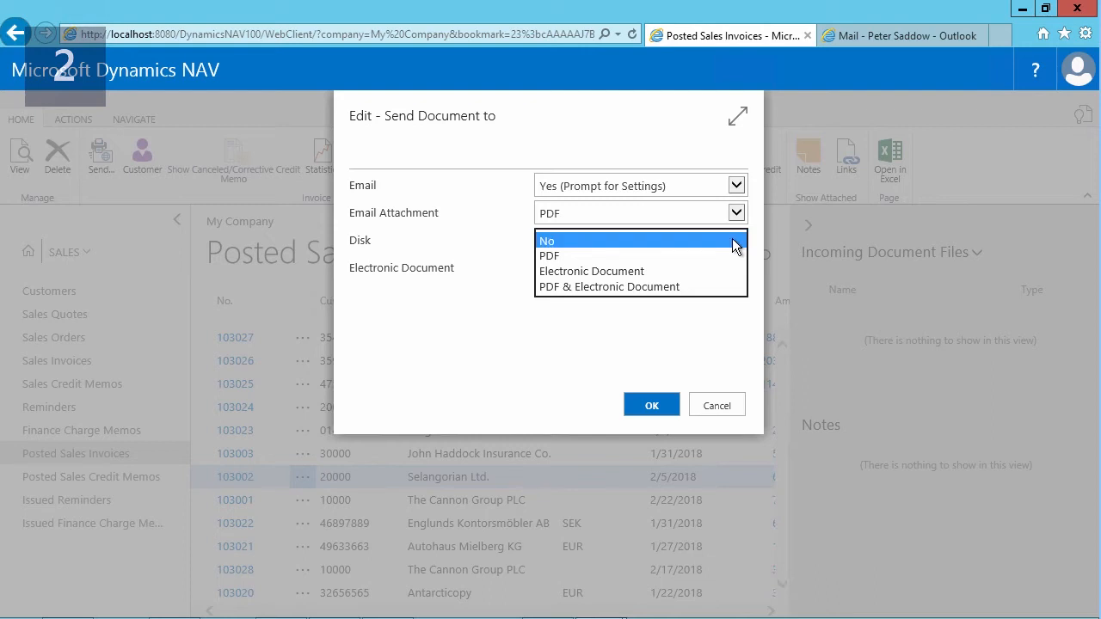
left_click(734, 244)
left_click(728, 267)
left_click(728, 267)
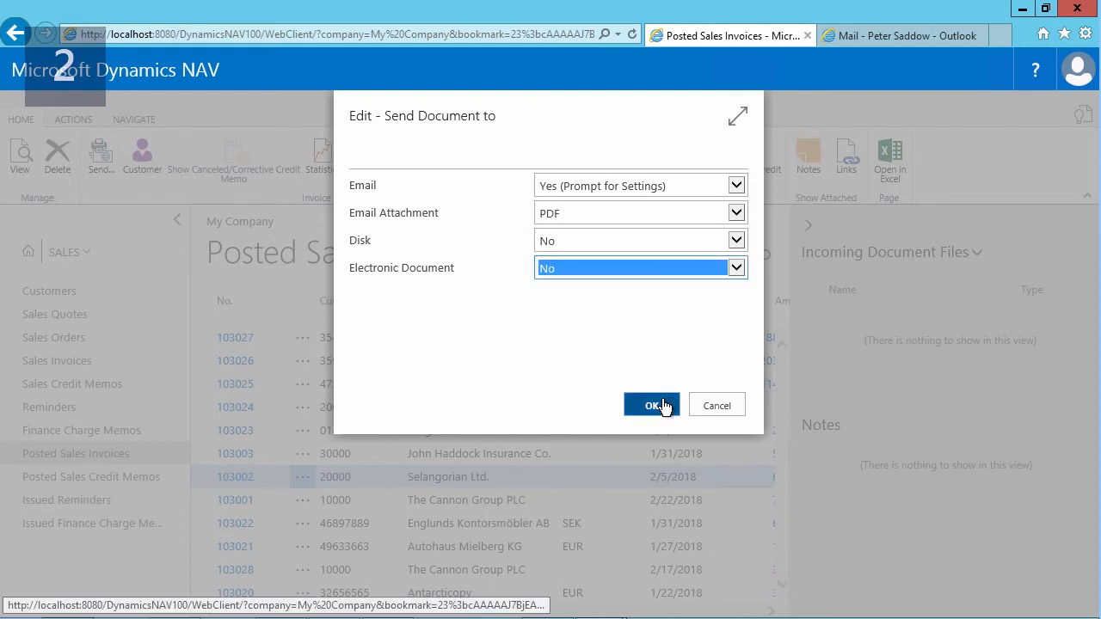
left_click(663, 406)
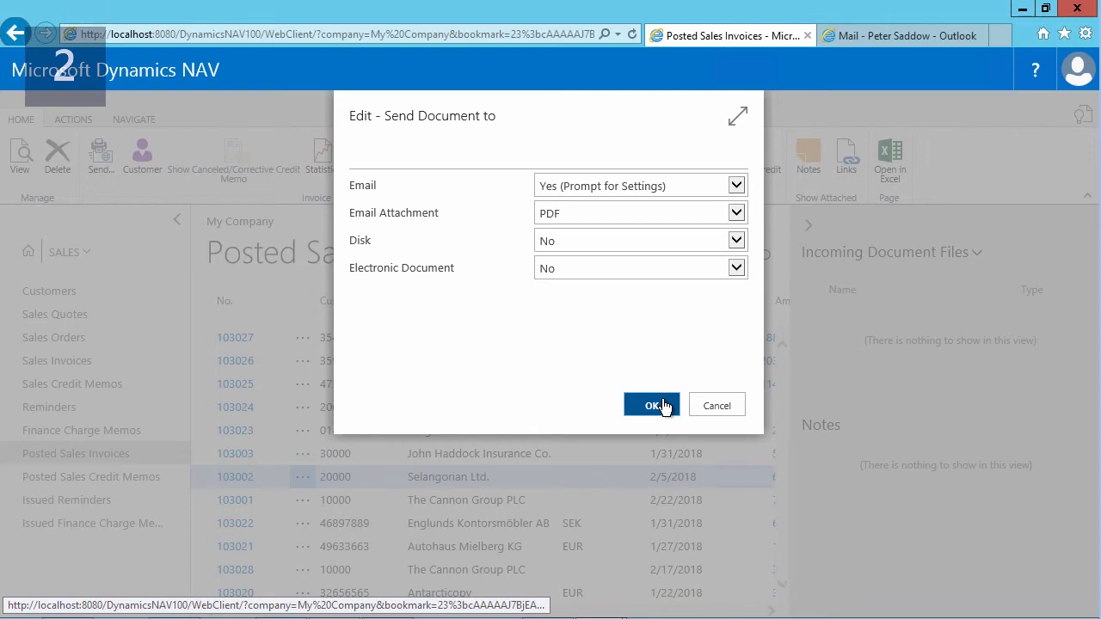
left_click(653, 405)
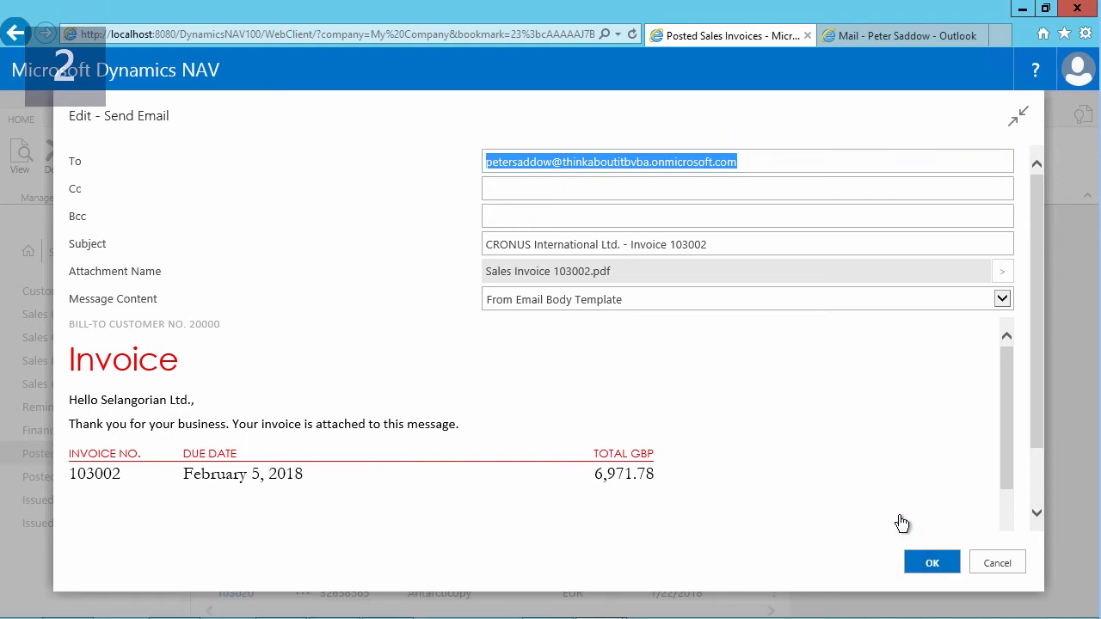
Step: Switch to the Outlook mailbox and open the received CRONUS International Ltd. invoice message to examine its body and PDF attachment
left_click(891, 41)
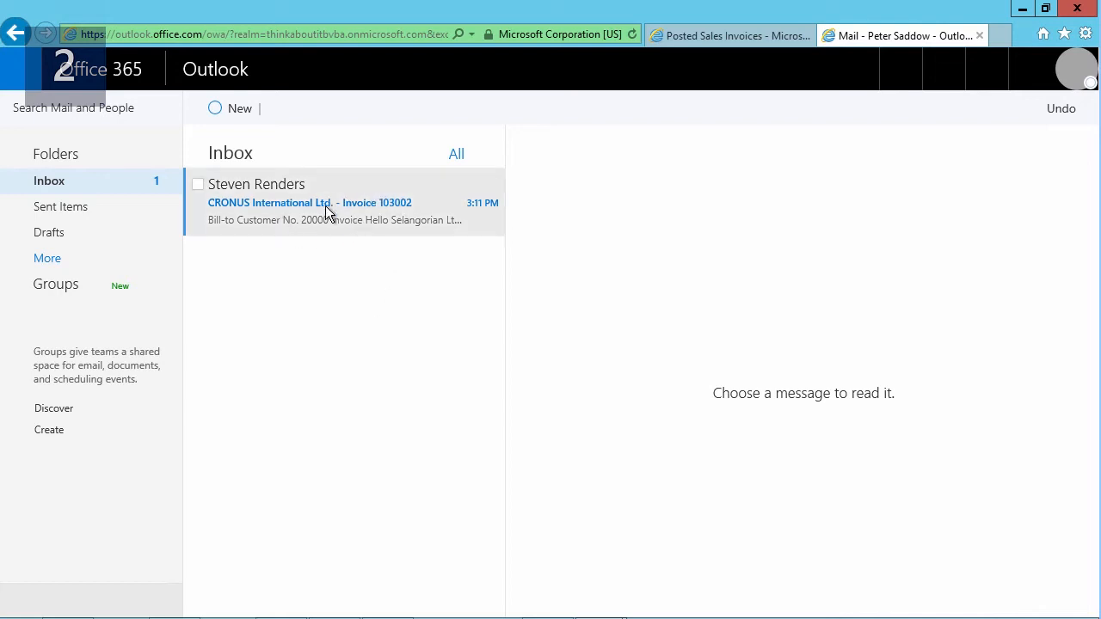
left_click(354, 211)
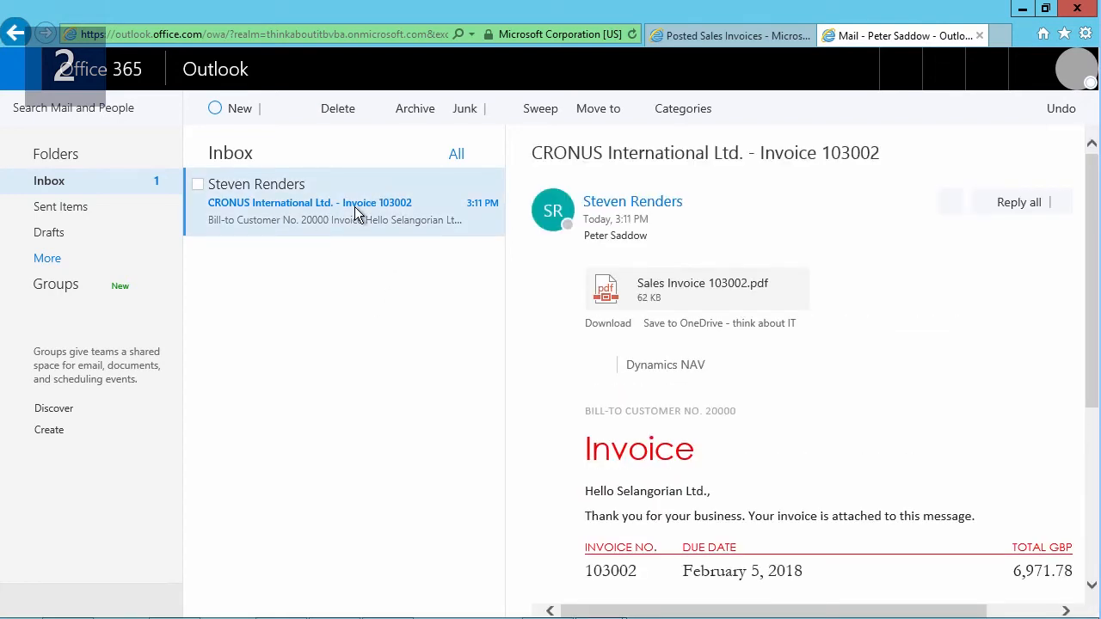
double_click(354, 210)
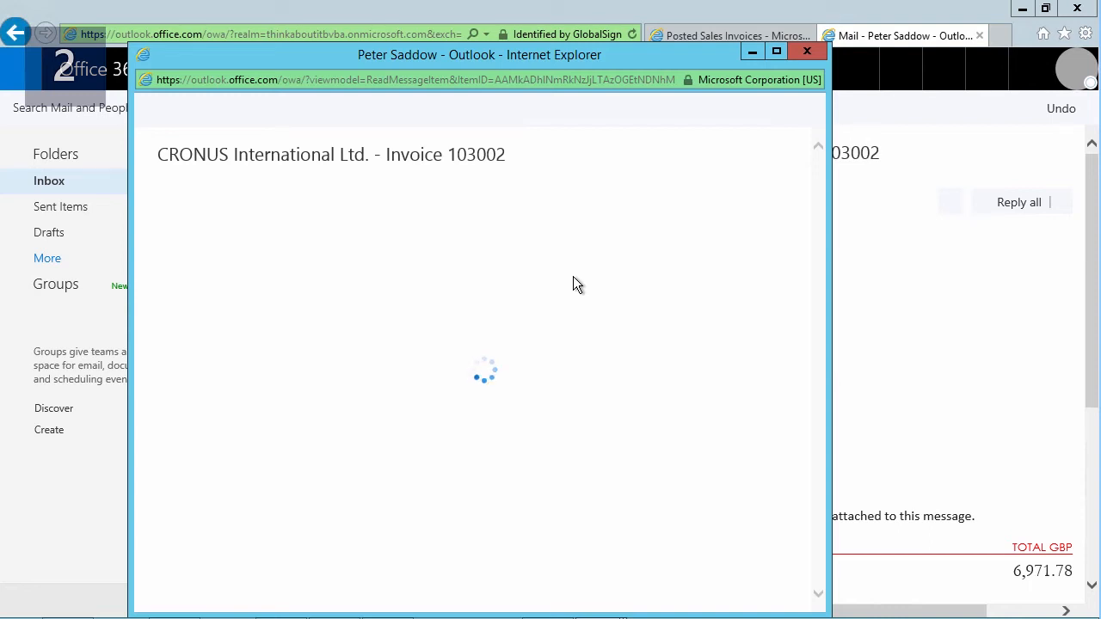
scroll(573, 276, "down", 1)
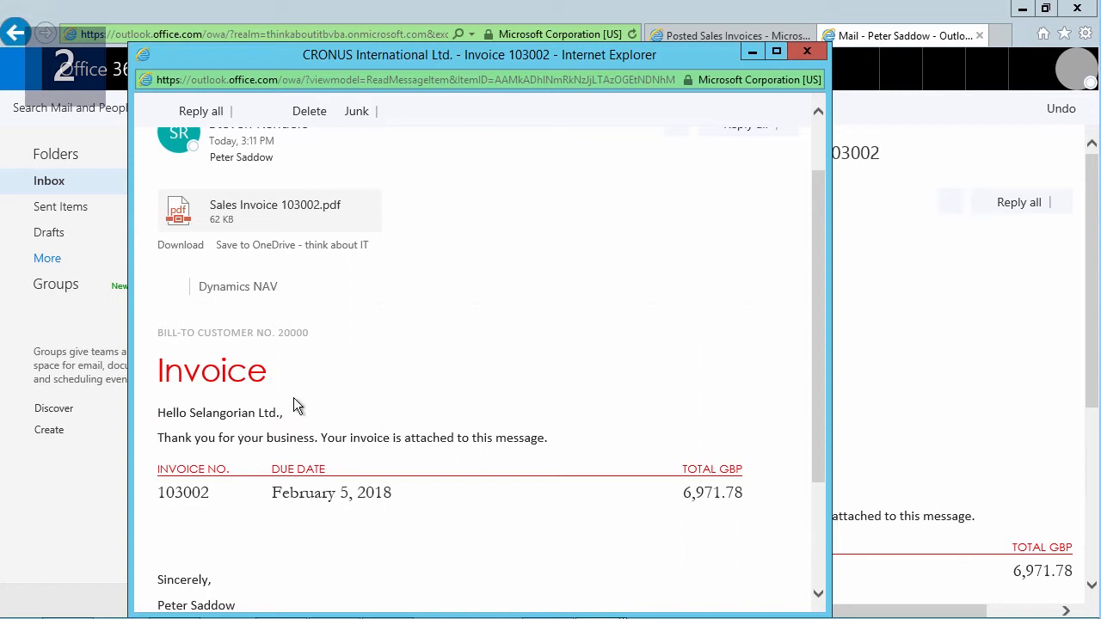
Step: Switch back to Dynamics NAV and prepare the selected Selangorian Ltd. invoice for emailing as a PDF with Custom Message as its message content
left_click(375, 220)
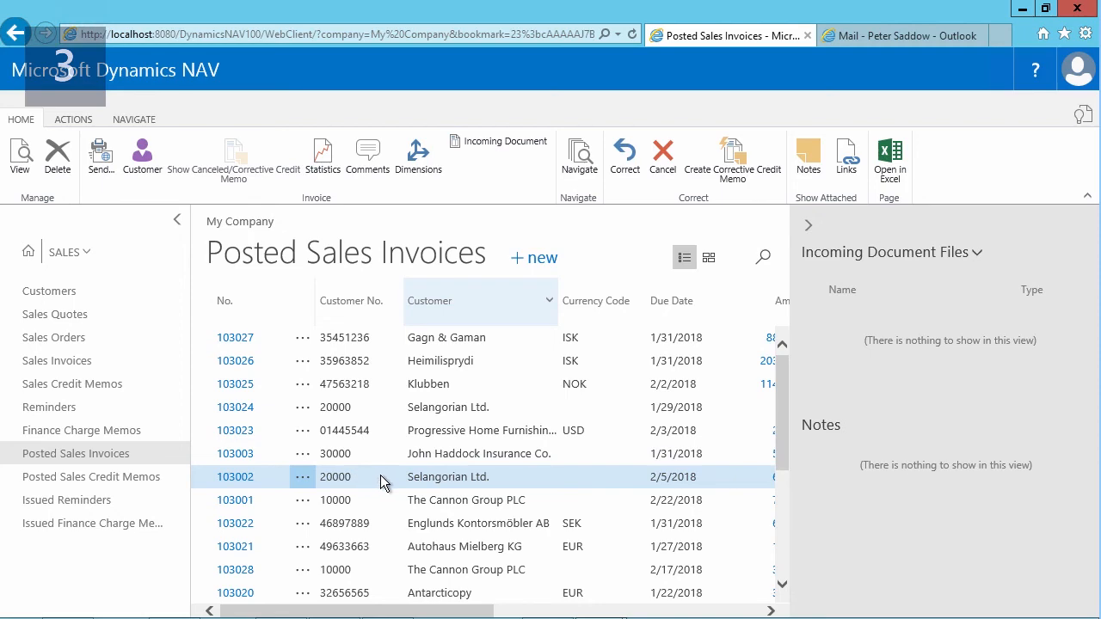
left_click(110, 158)
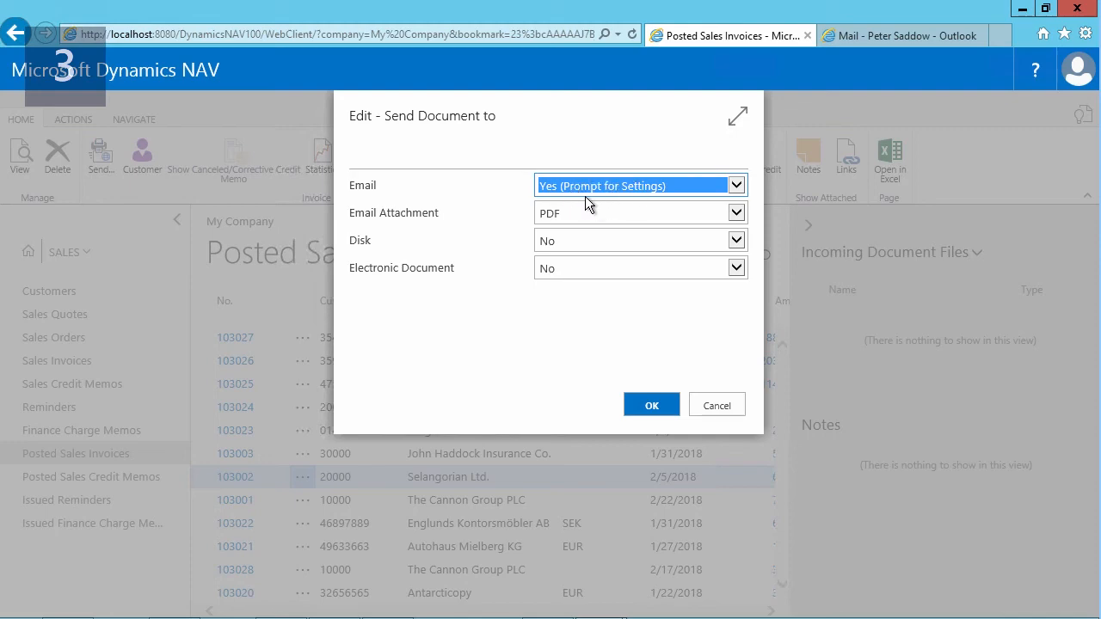
left_click(651, 405)
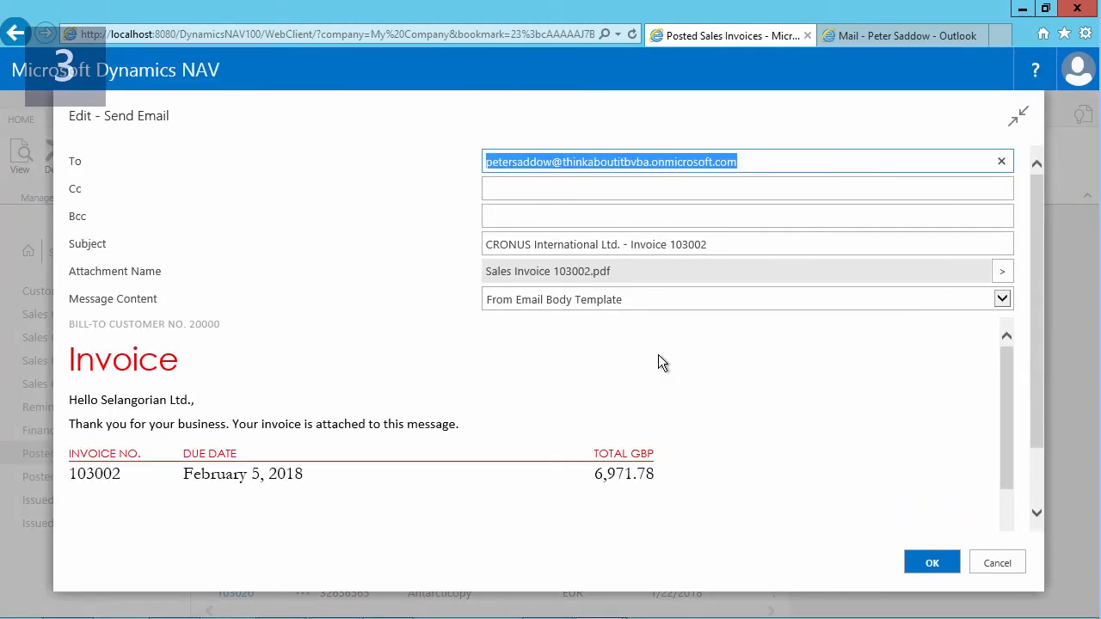
left_click(997, 299)
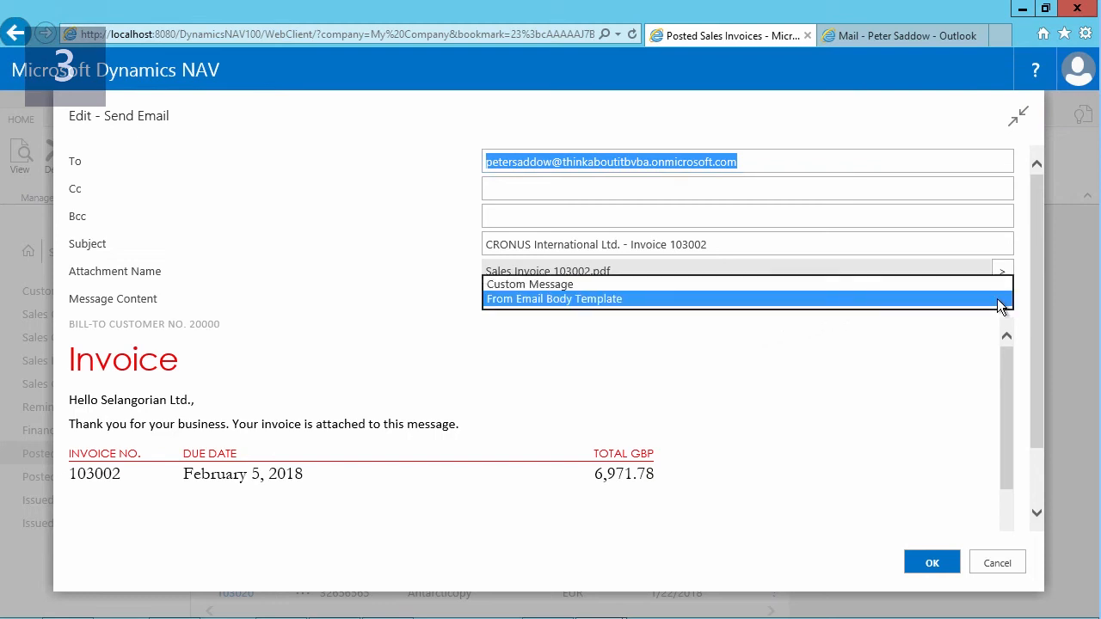
left_click(559, 286)
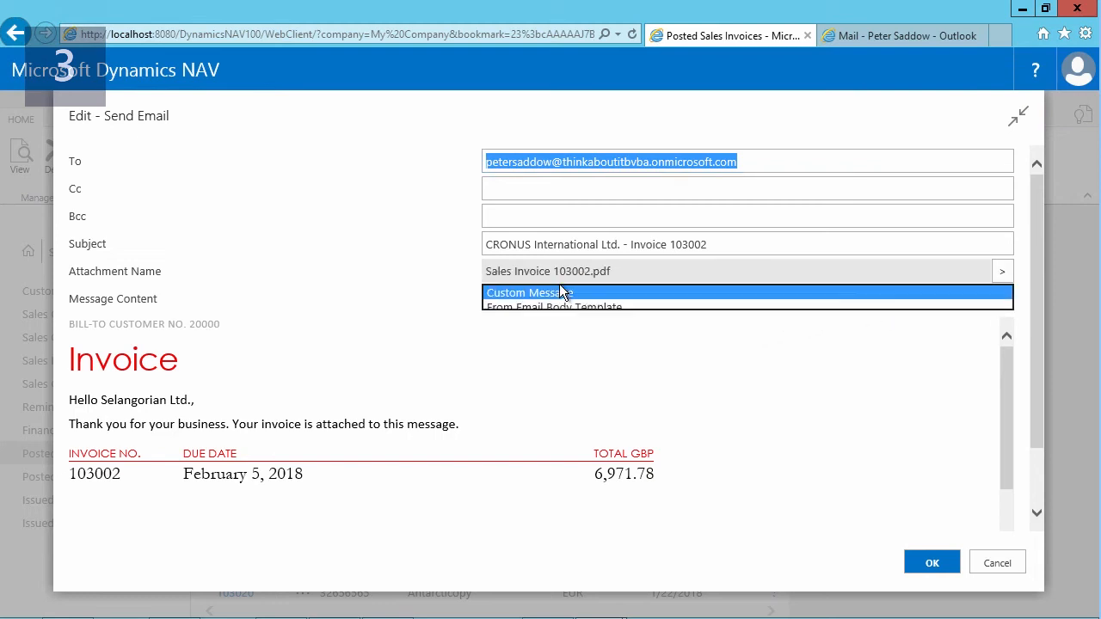
Step: Write a greeting to the recipient, "Please find your invoice attached in this message.", "Best rerards," and "Cronus Accounting" as the message, and send the email
left_click(409, 332)
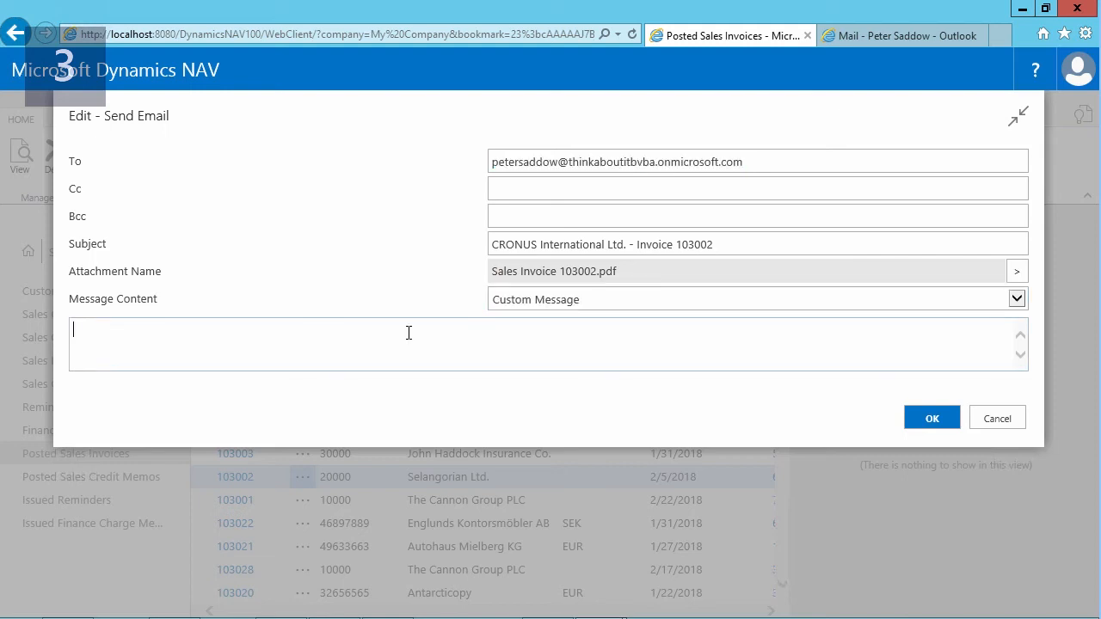
type("Please find your invoice attached in this message.  Best rerards, Cronus Accounting")
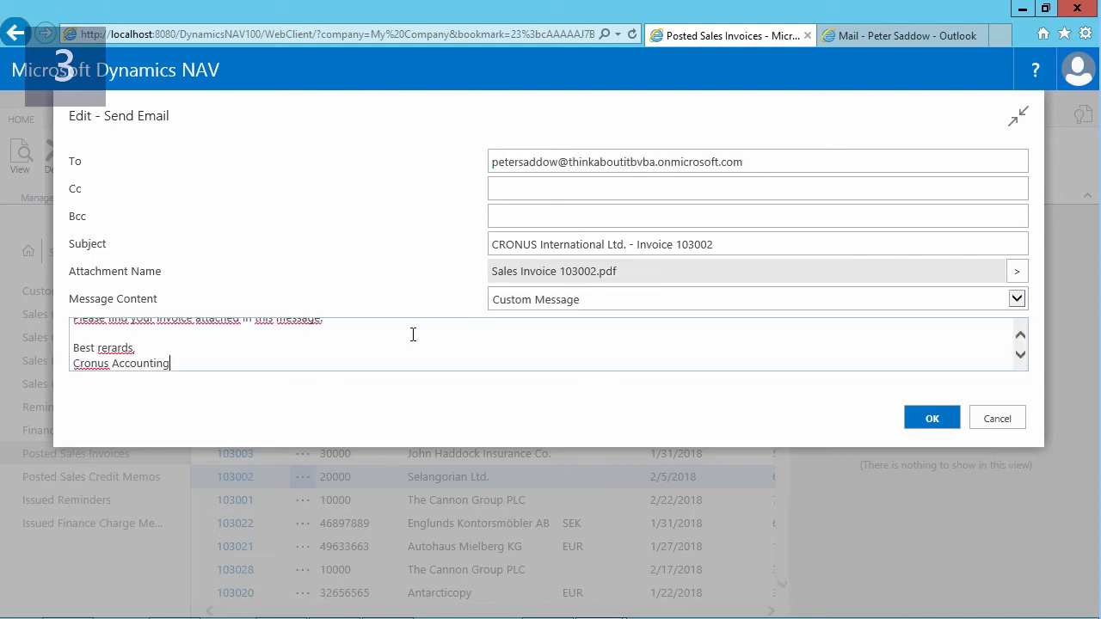
left_click(1019, 335)
left_click(1021, 335)
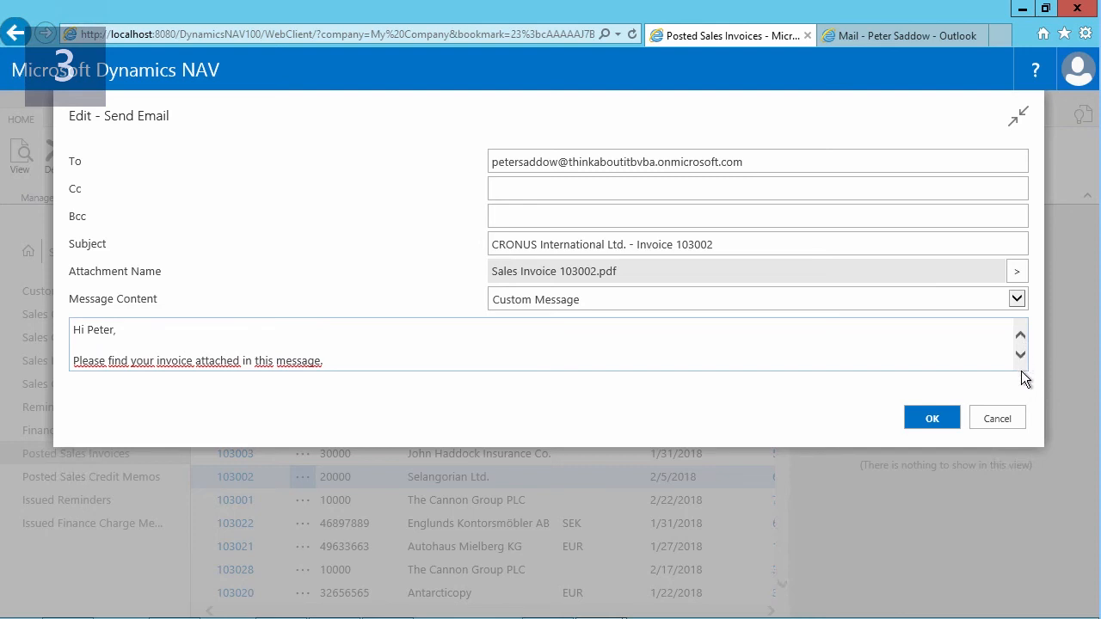
left_click(1020, 355)
left_click(1020, 355)
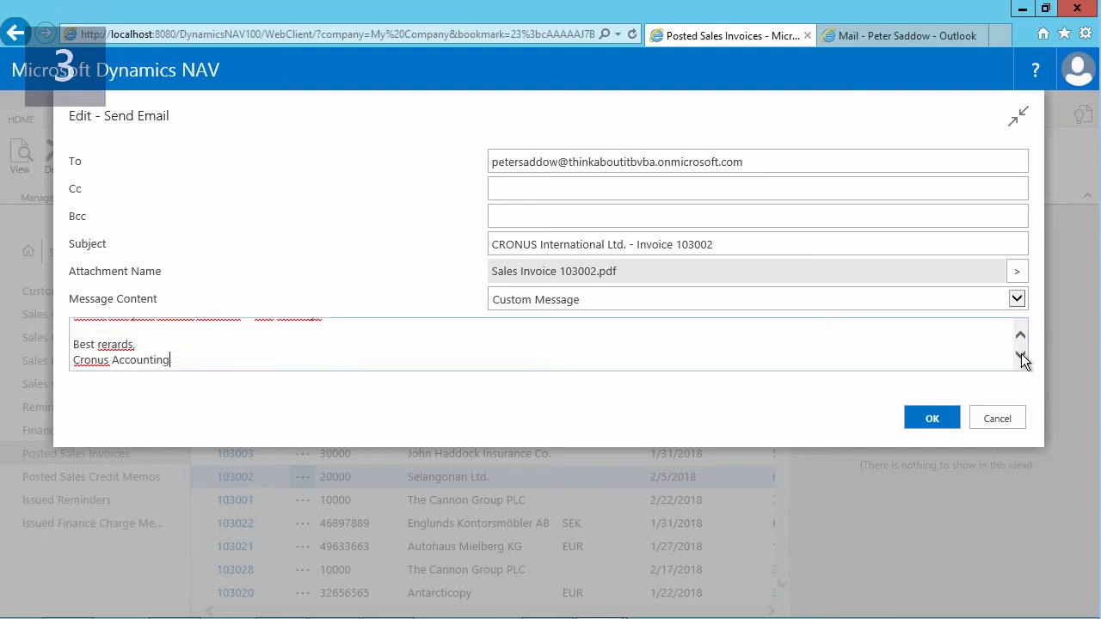
left_click(921, 421)
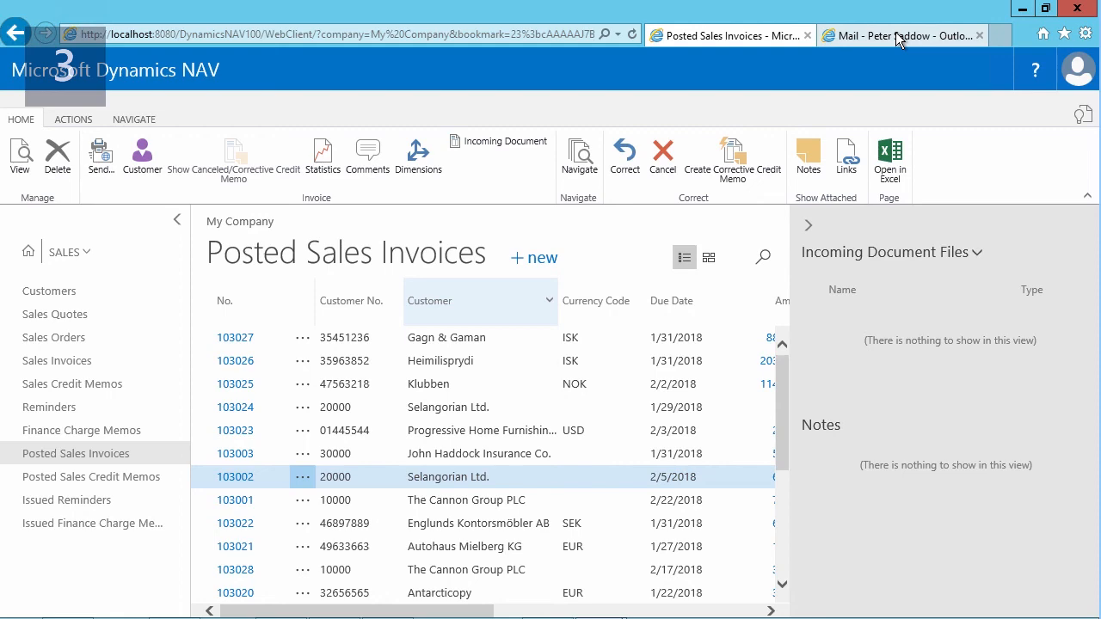
Step: Switch to the Outlook mailbox and open the newest CRONUS International Ltd. invoice message in its own window to examine its custom text
left_click(895, 35)
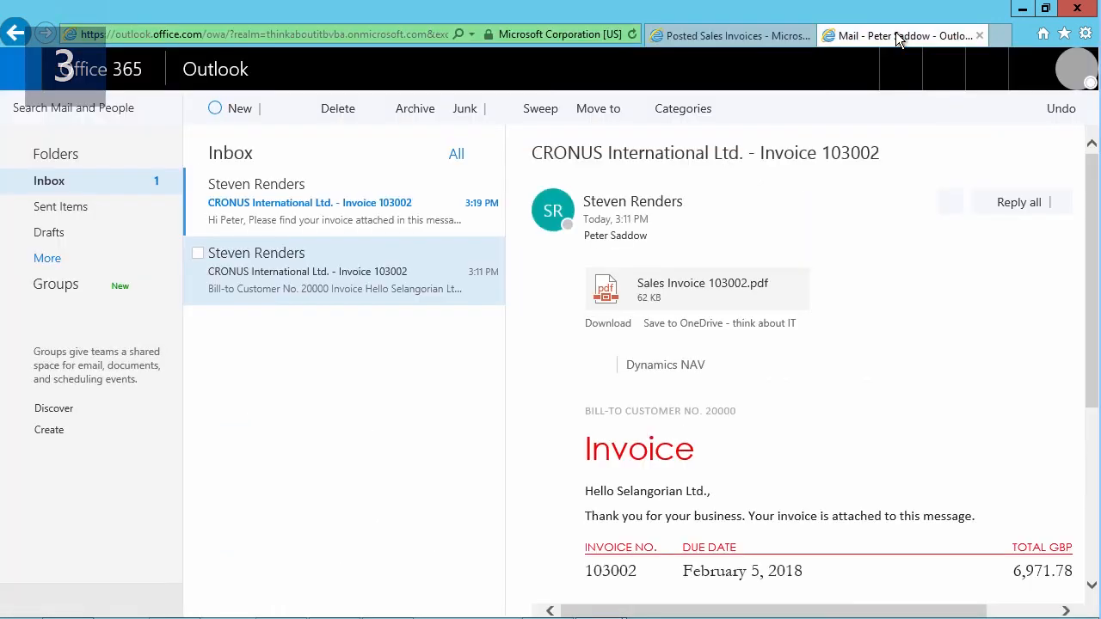
left_click(327, 196)
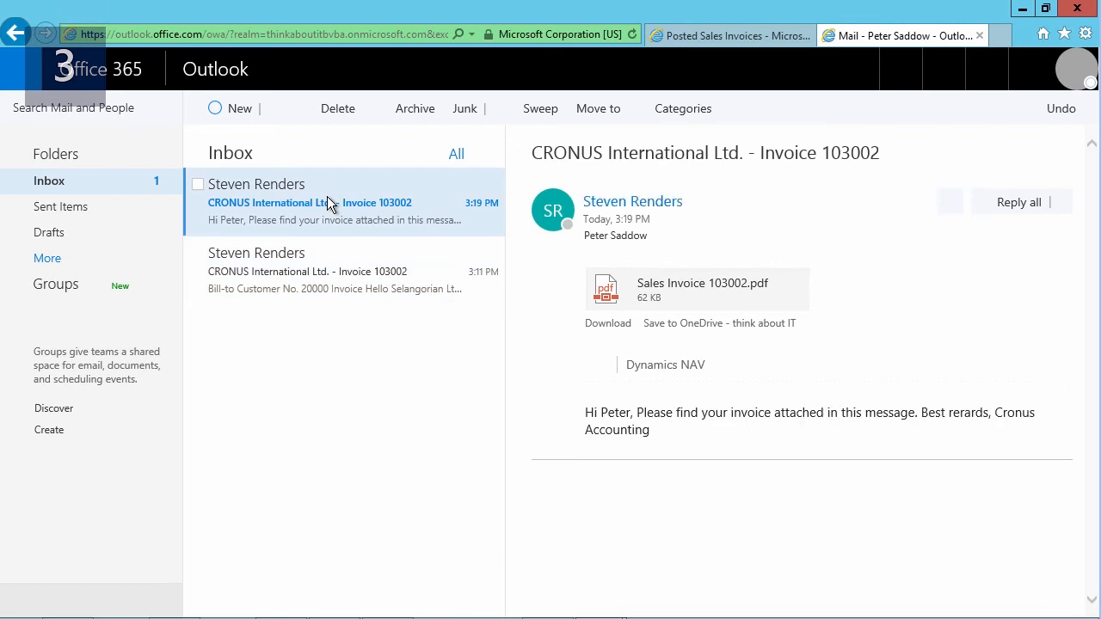
double_click(401, 209)
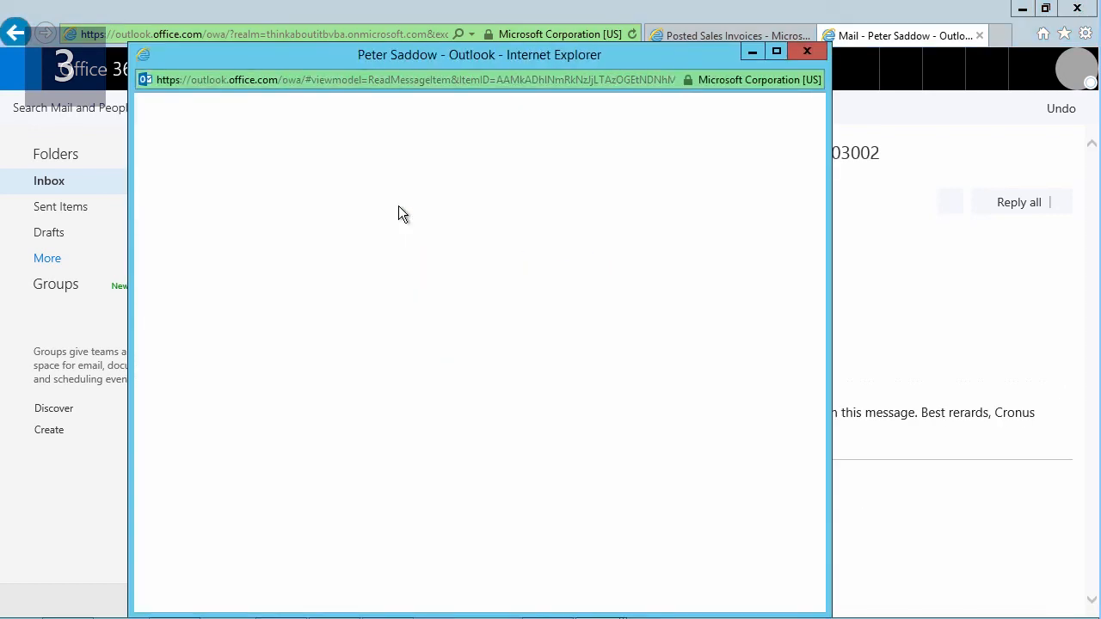